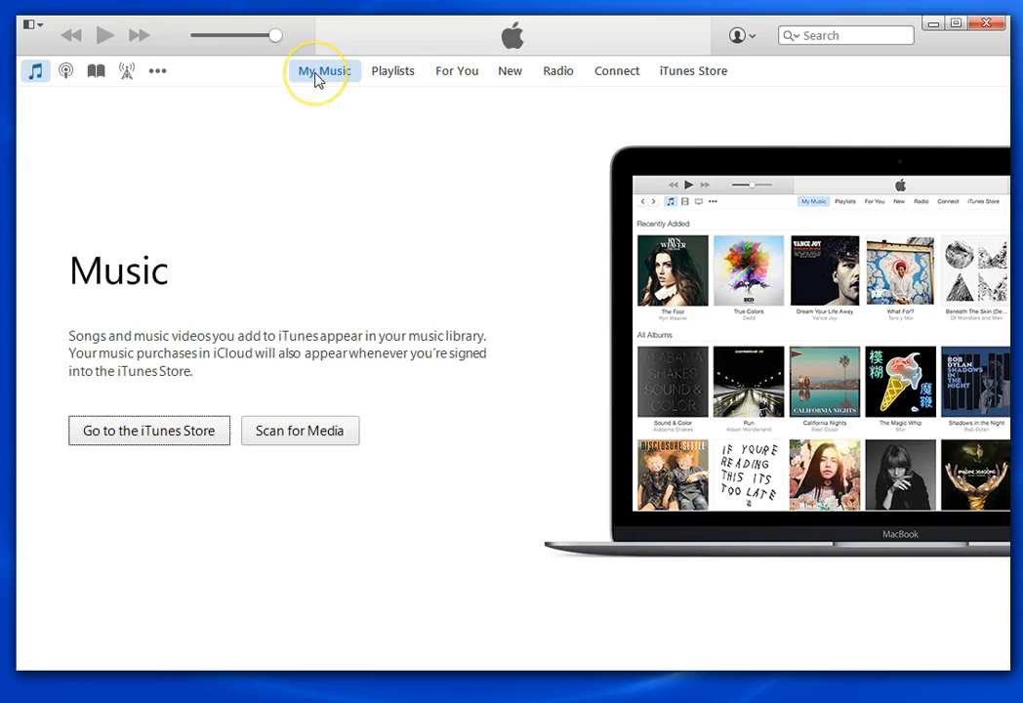
# Add the SampleEpisode MP3 from Podcast Class 2016 to the library and show its track
pyautogui.click(40, 27)
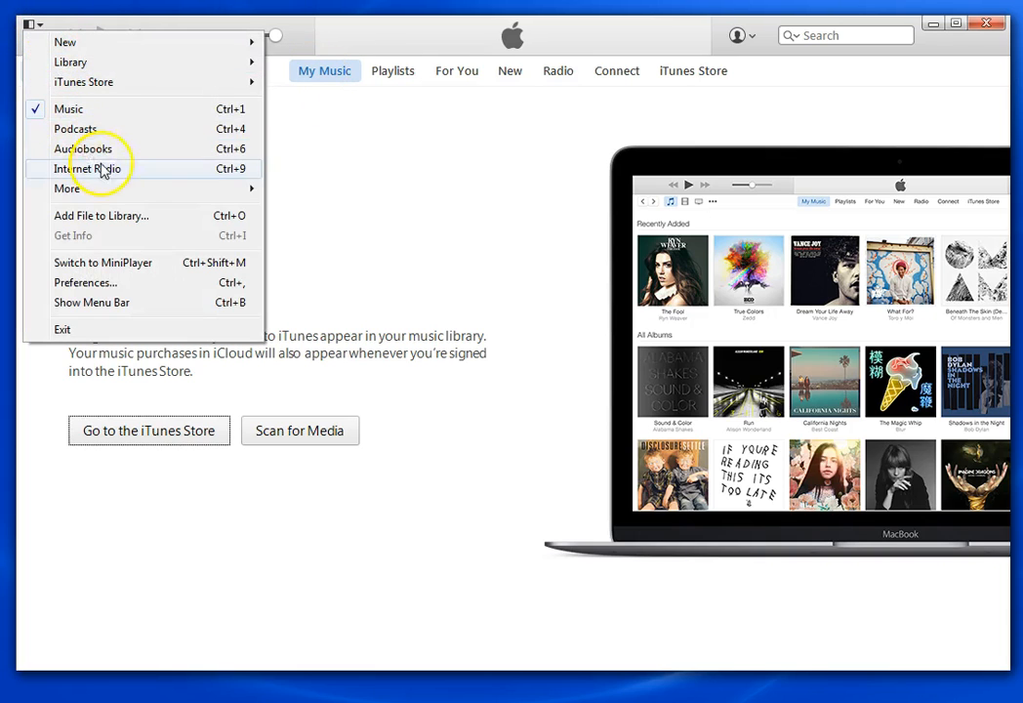
pyautogui.click(175, 223)
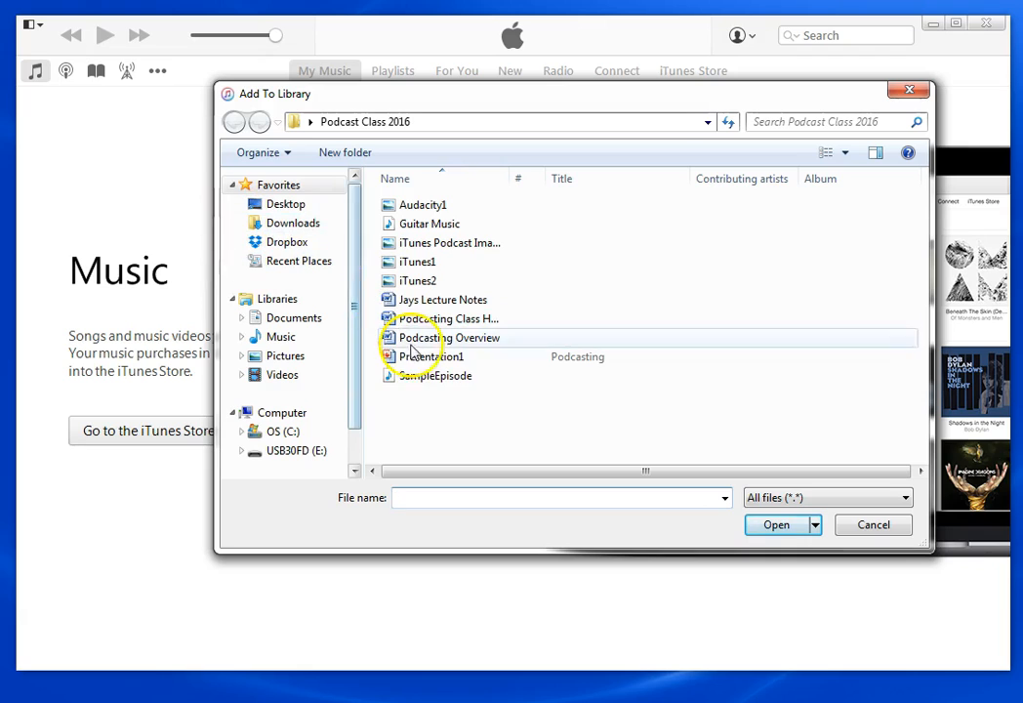
pyautogui.click(470, 377)
pyautogui.click(776, 531)
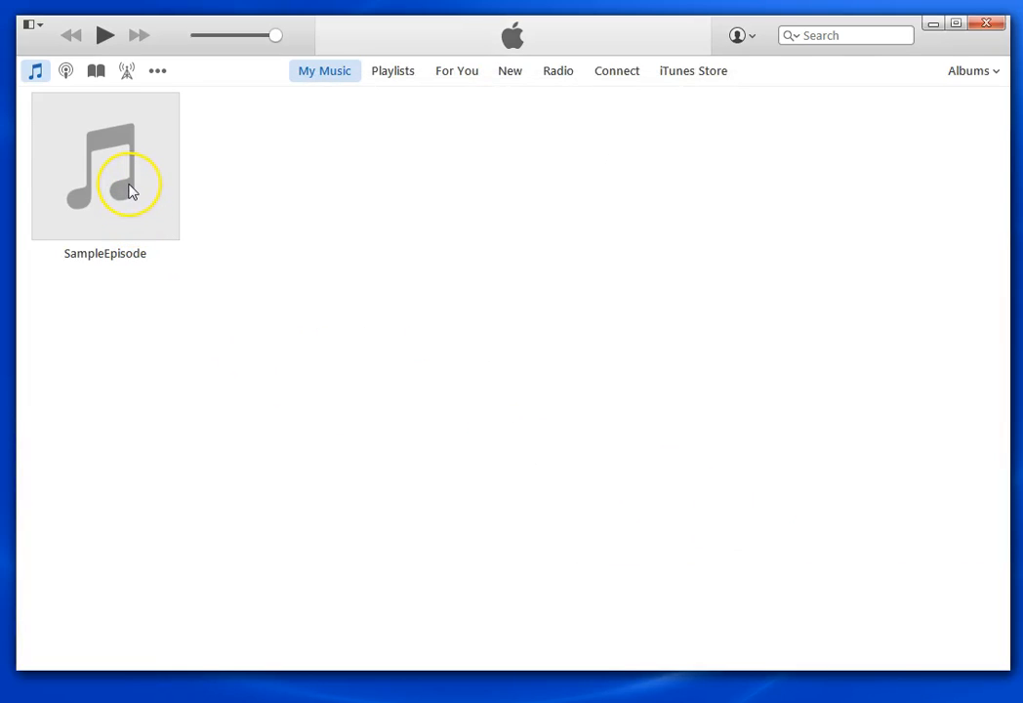
pyautogui.click(132, 192)
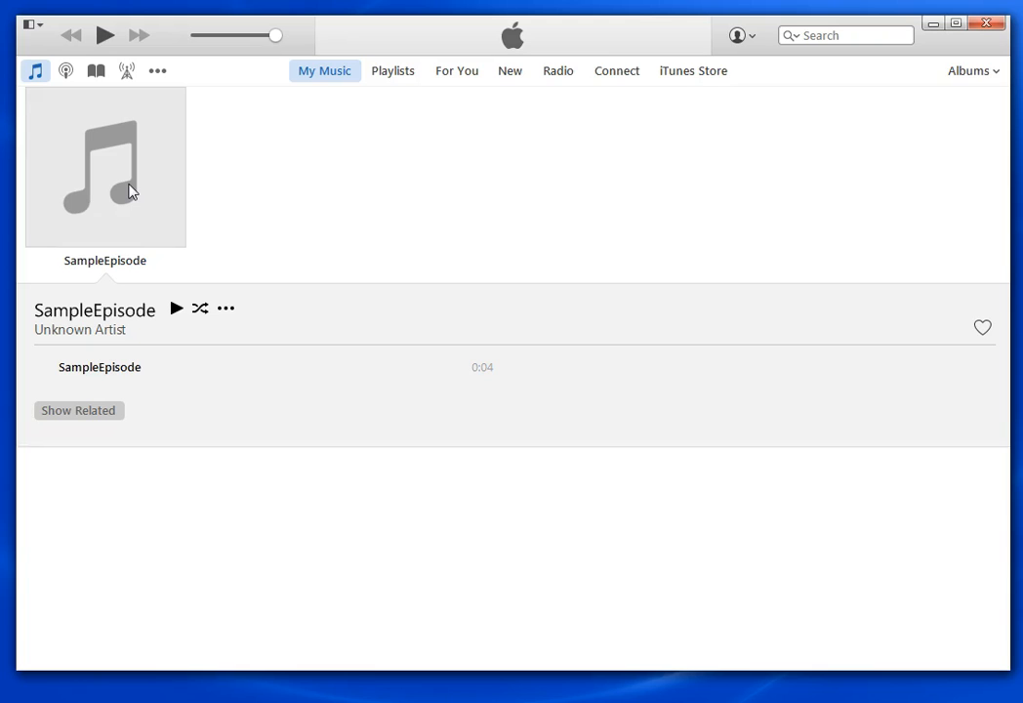
# In Get Info, retitle SampleEpisode as 'Coffee with' followed by the guest's name
pyautogui.rightClick(132, 192)
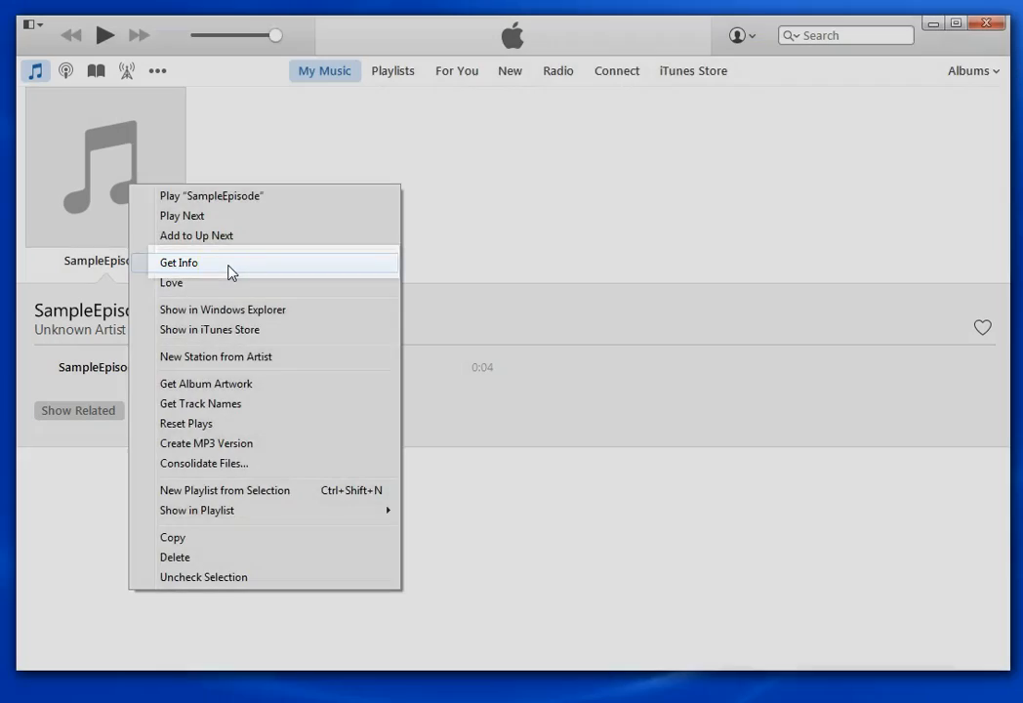
pyautogui.click(228, 269)
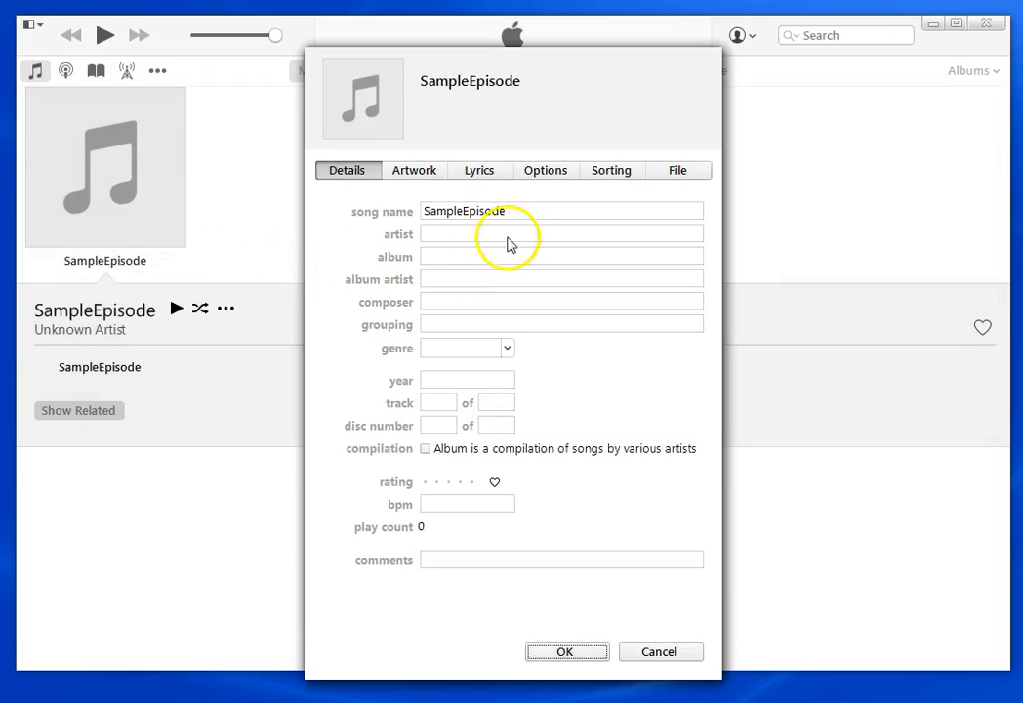
pyautogui.click(530, 205)
pyautogui.moveTo(529, 206); pyautogui.dragTo(400, 213)
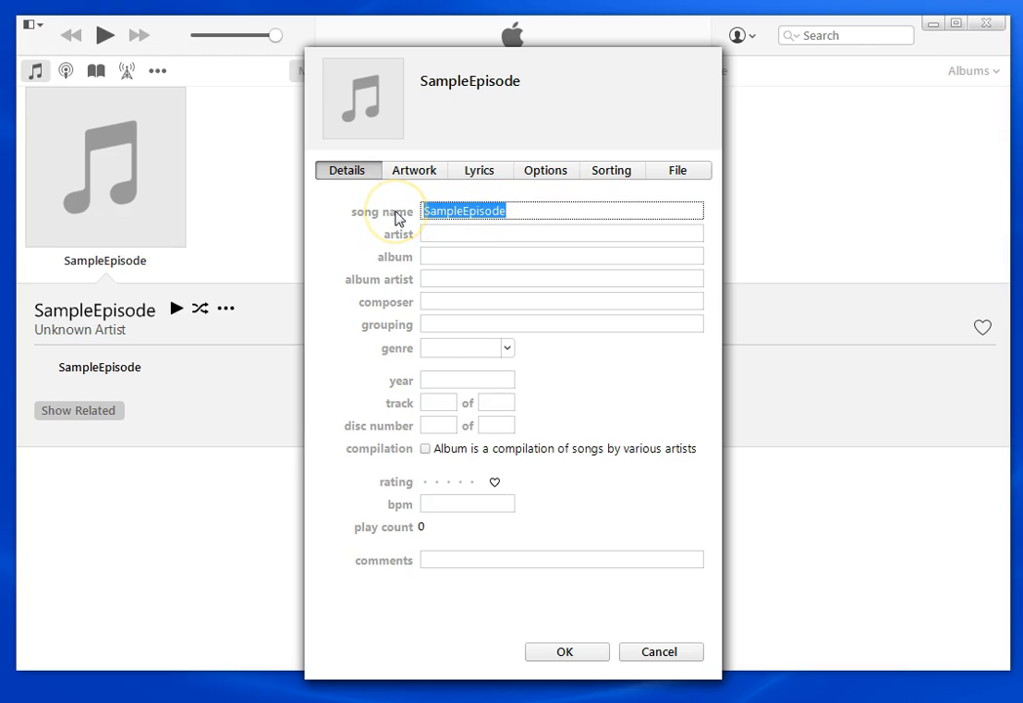
pyautogui.write('Coffee with')
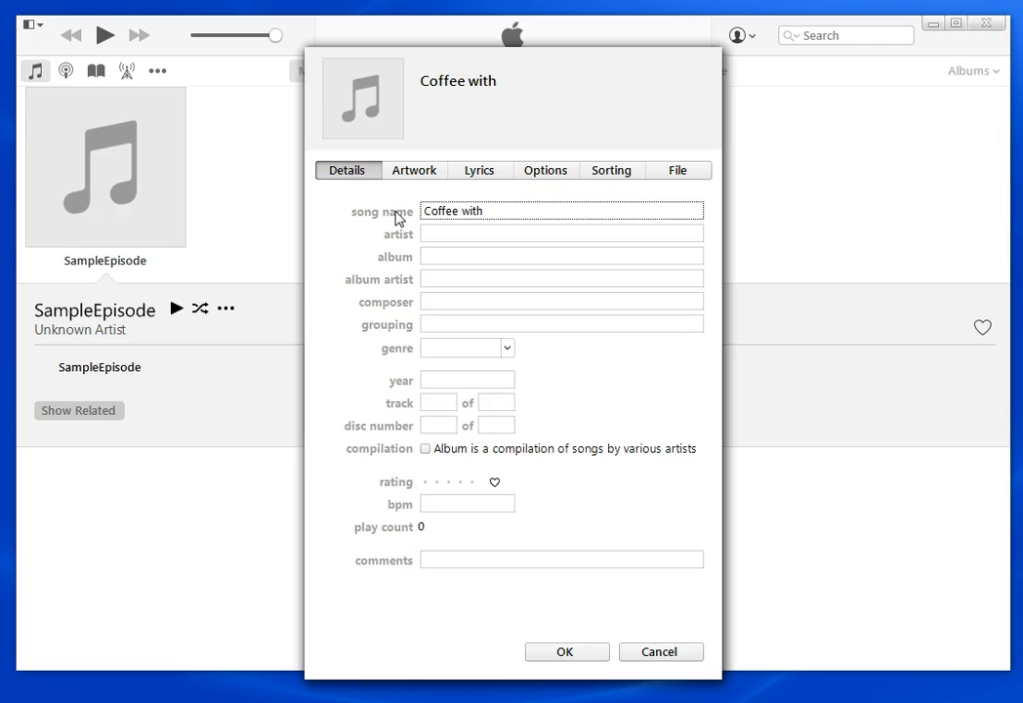
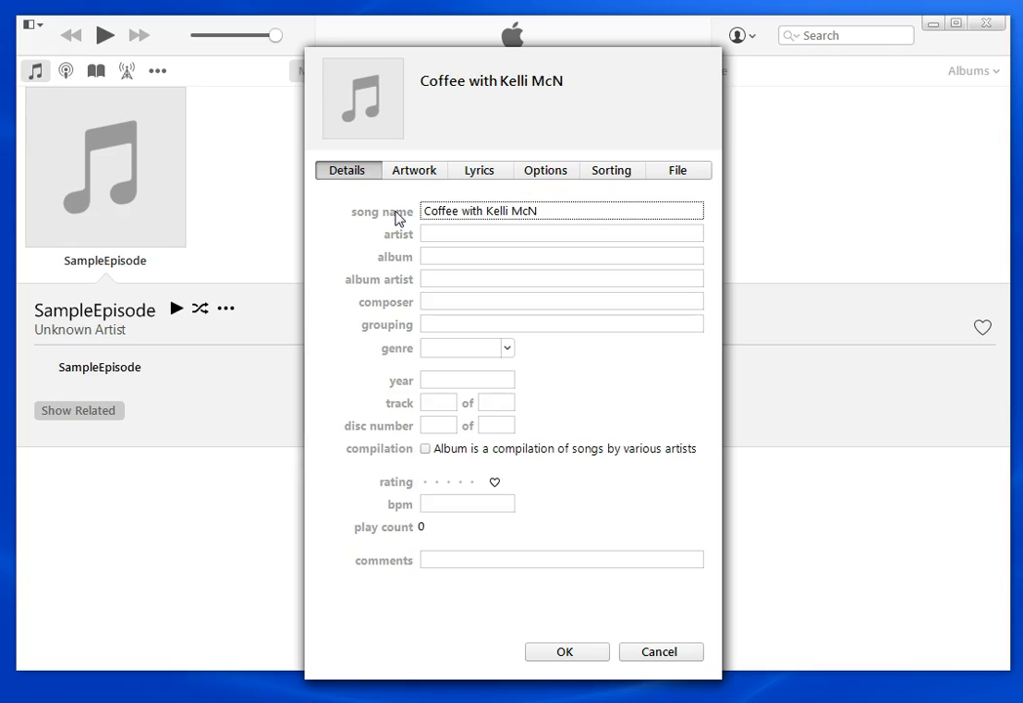
# Set the host as artist and the album to Coffeepot Fellowship Daily Podcast
pyautogui.press('Tab')
pyautogui.write('Jay')
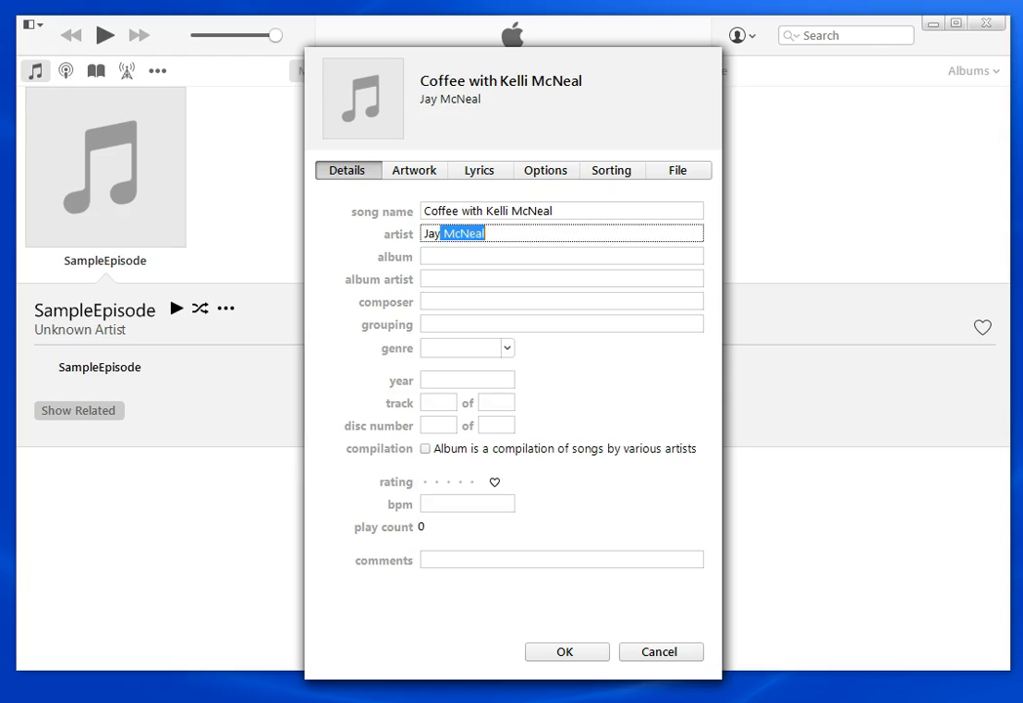
pyautogui.press('Tab')
pyautogui.write('J')
pyautogui.press('BackSpace')
# Fill in the host as both album artist and composer
pyautogui.press('BackSpace')
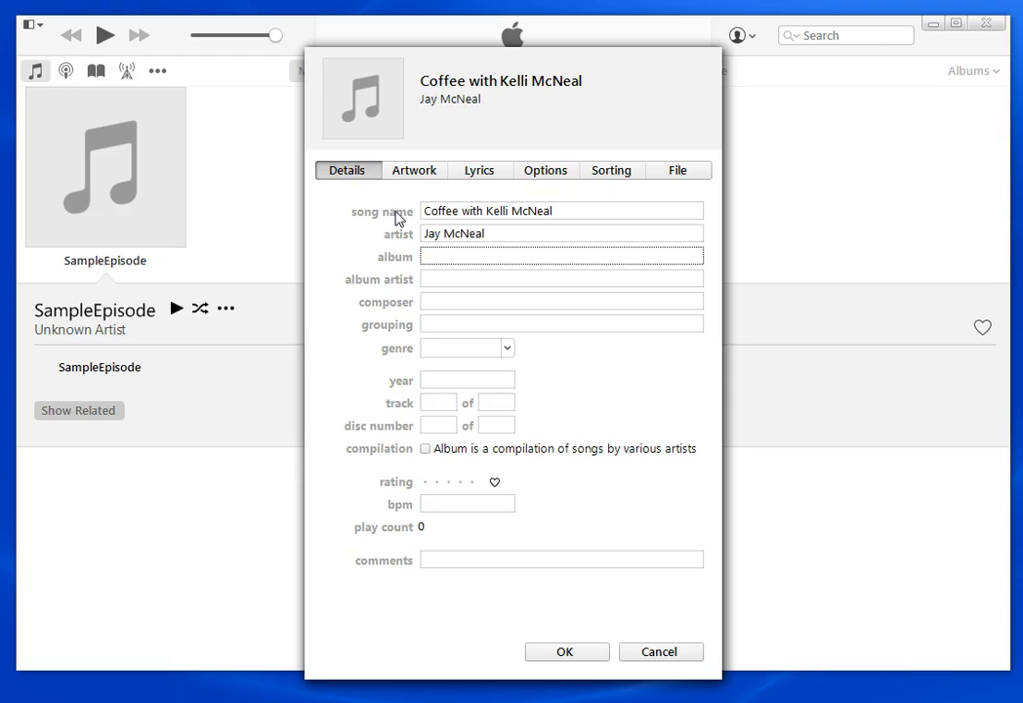
pyautogui.write('C')
pyautogui.press('Tab')
pyautogui.write('C')
pyautogui.press('BackSpace')
pyautogui.write('Jay')
pyautogui.press('Tab')
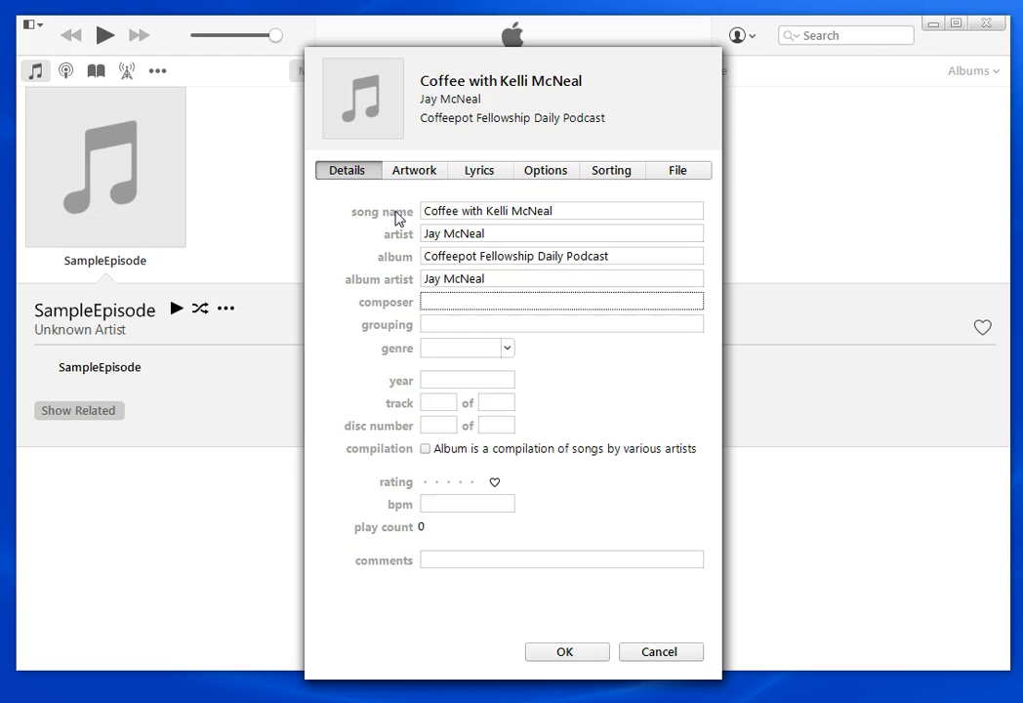
pyautogui.press('Tab')
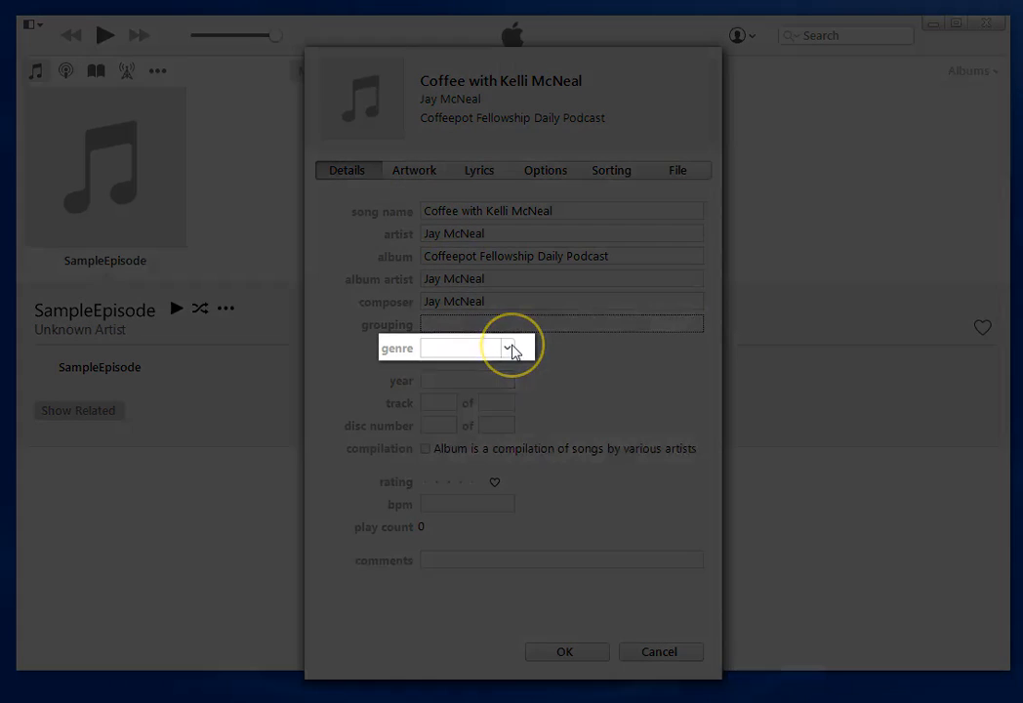
# Set genre to Podcast, year 2016, track number 27, and comment 'Subtitle'
pyautogui.click(508, 348)
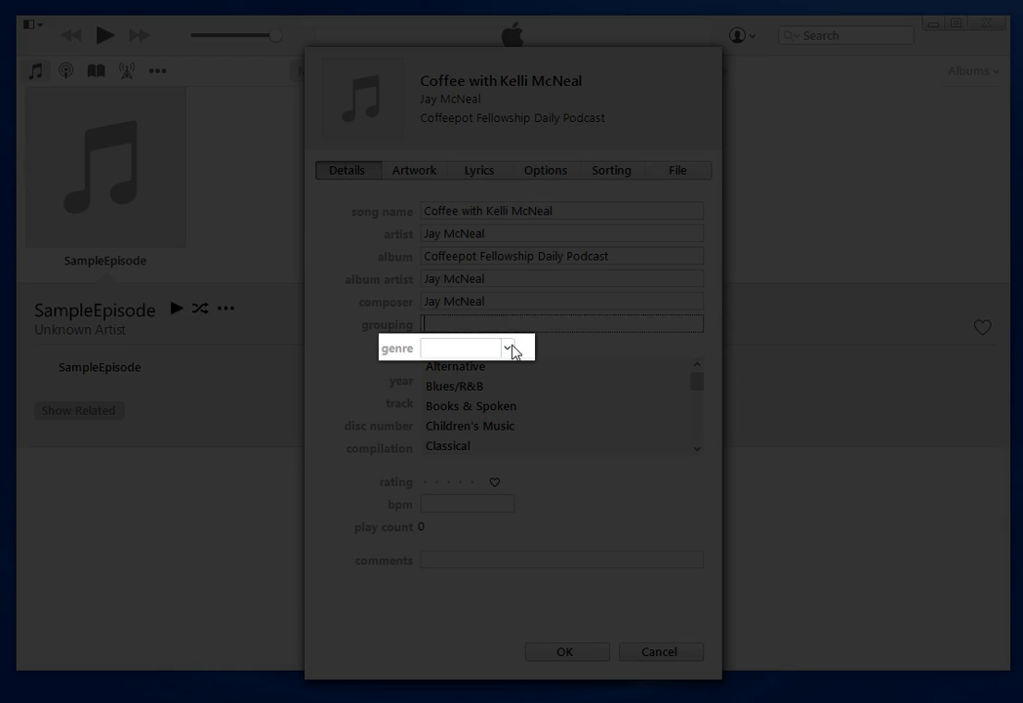
pyautogui.write('Podcast')
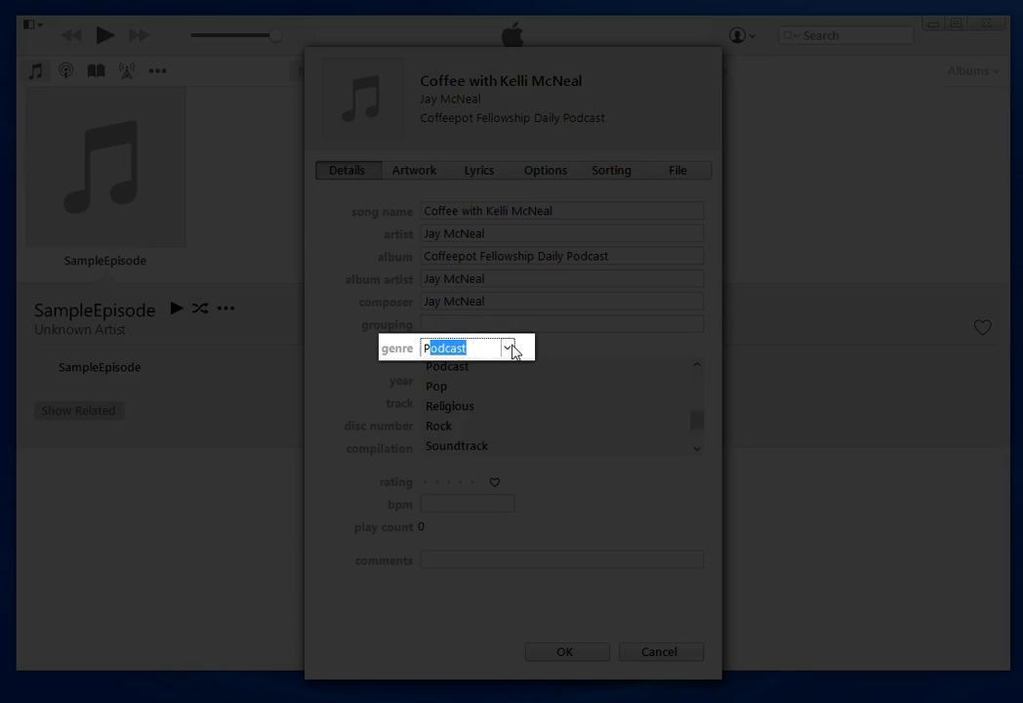
pyautogui.press('Tab')
pyautogui.write('2016')
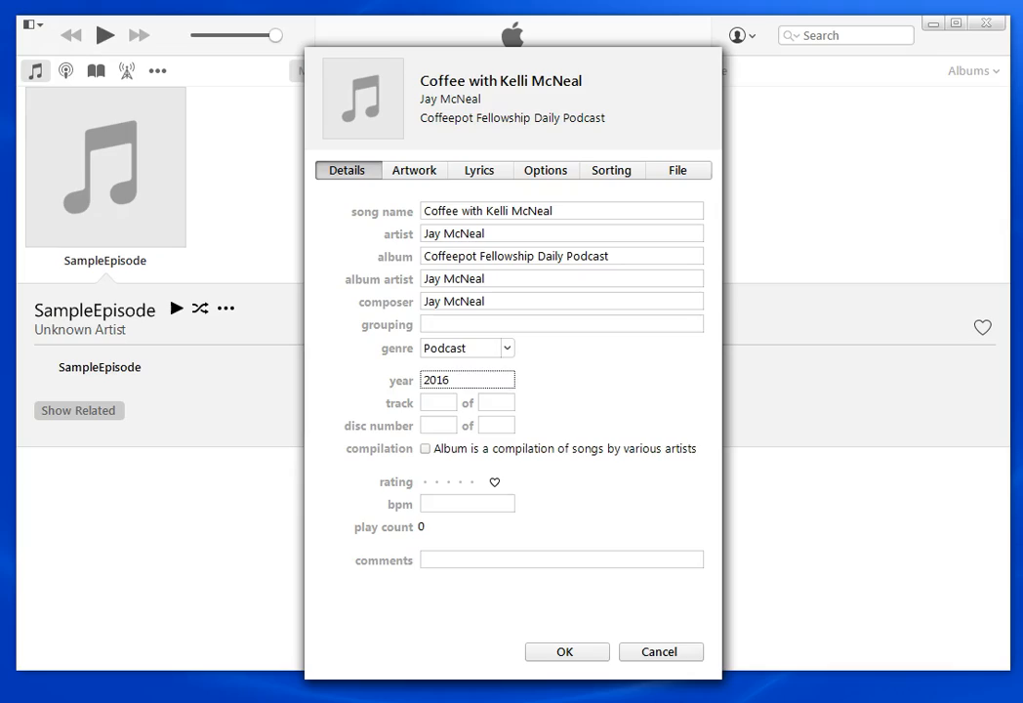
pyautogui.press('Tab')
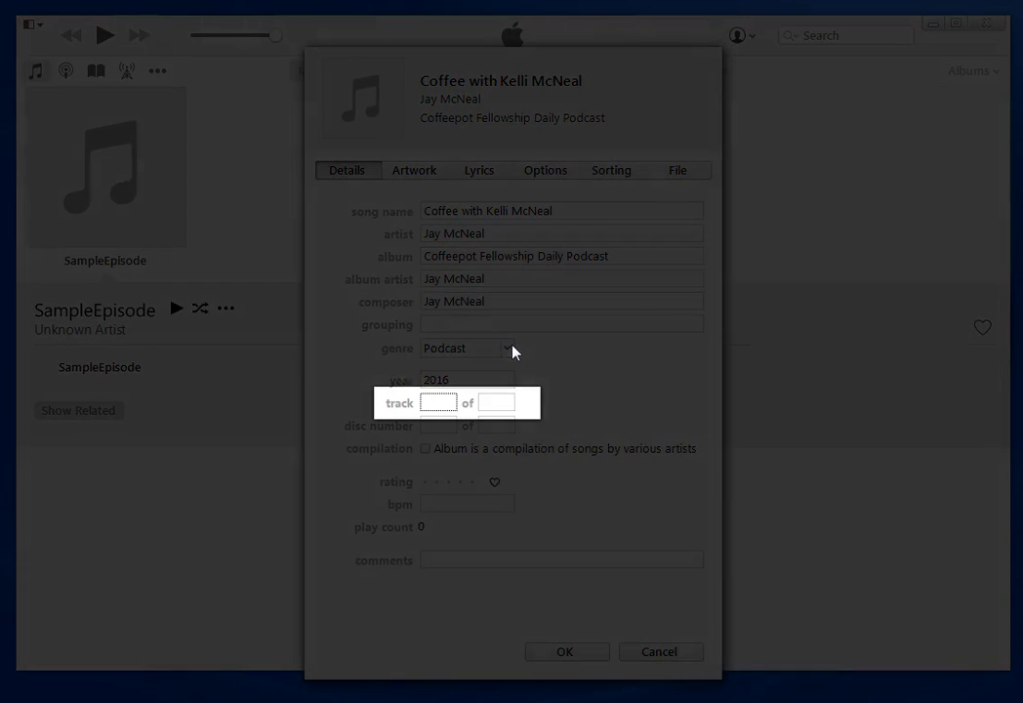
pyautogui.write('27')
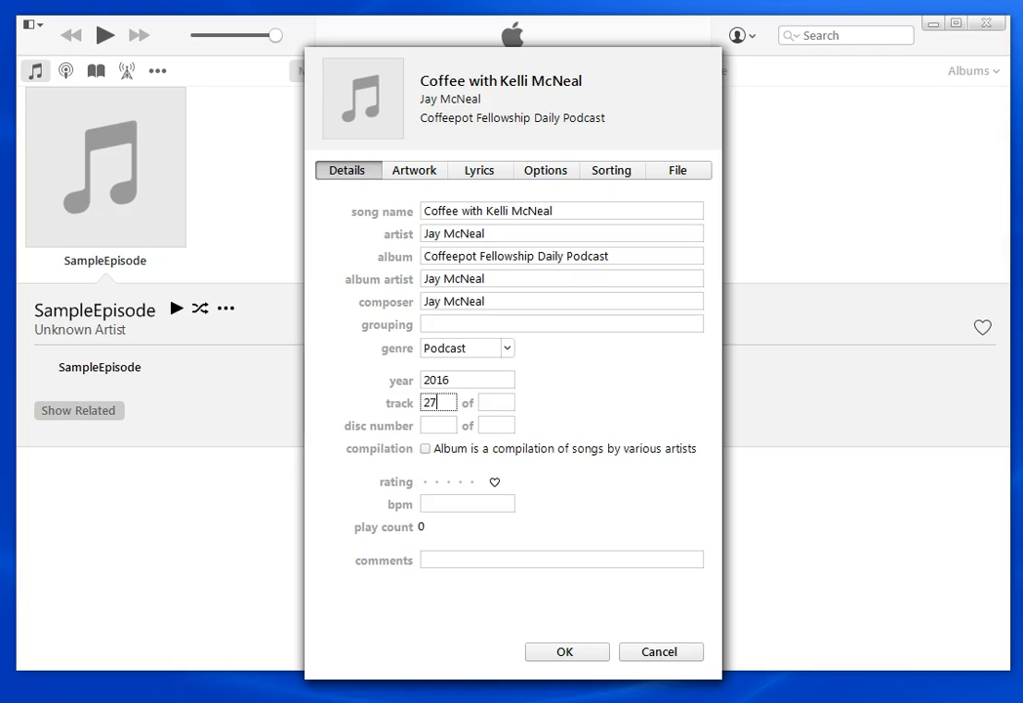
pyautogui.click(502, 562)
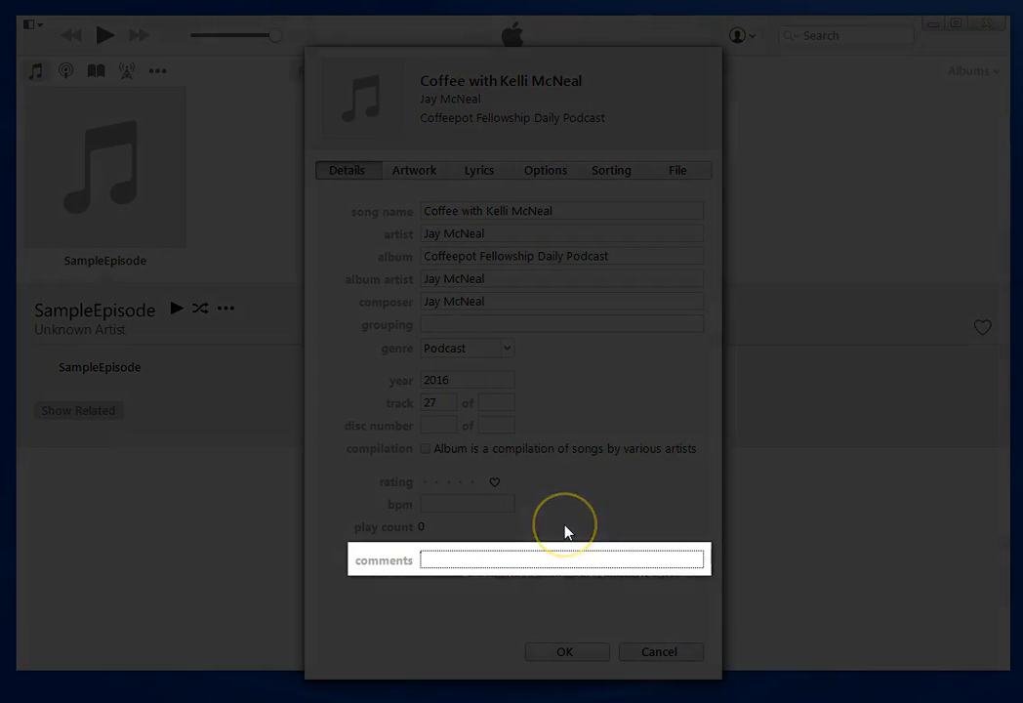
pyautogui.write('Subtitle')
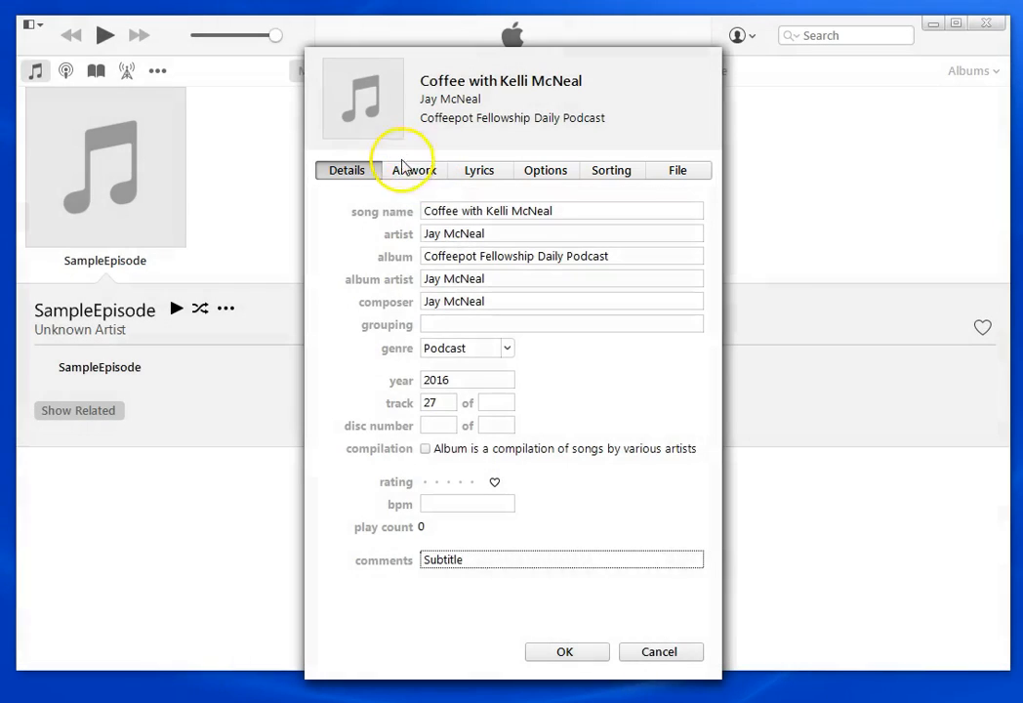
# Add the iTunes2 image from Podcast Class 2016 as the episode's album artwork
pyautogui.click(426, 172)
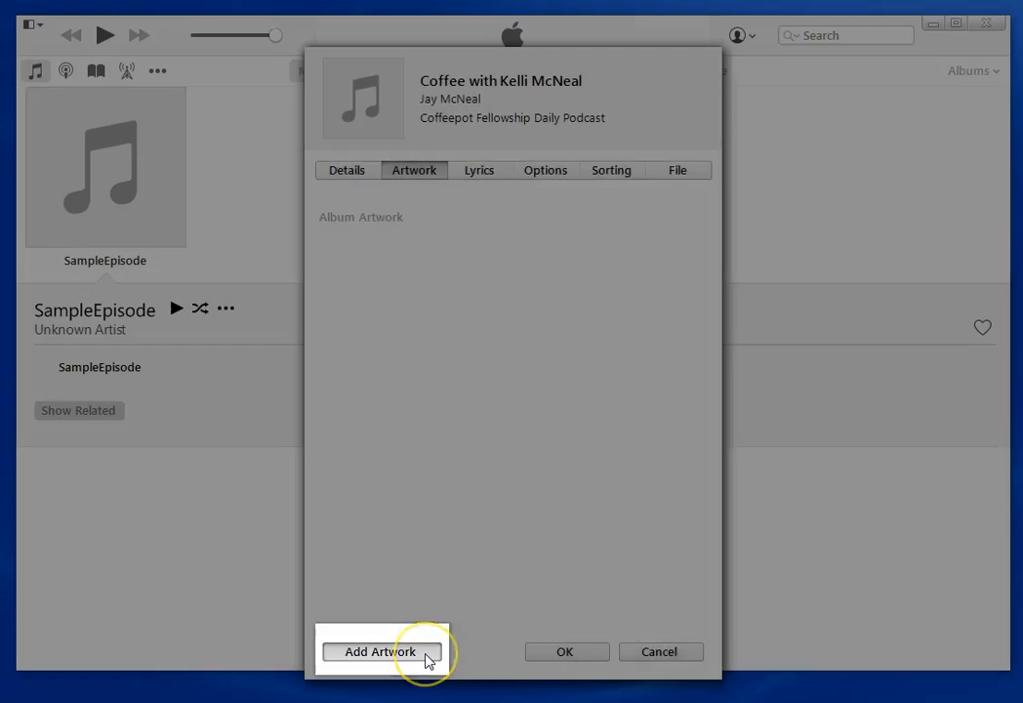
pyautogui.click(426, 656)
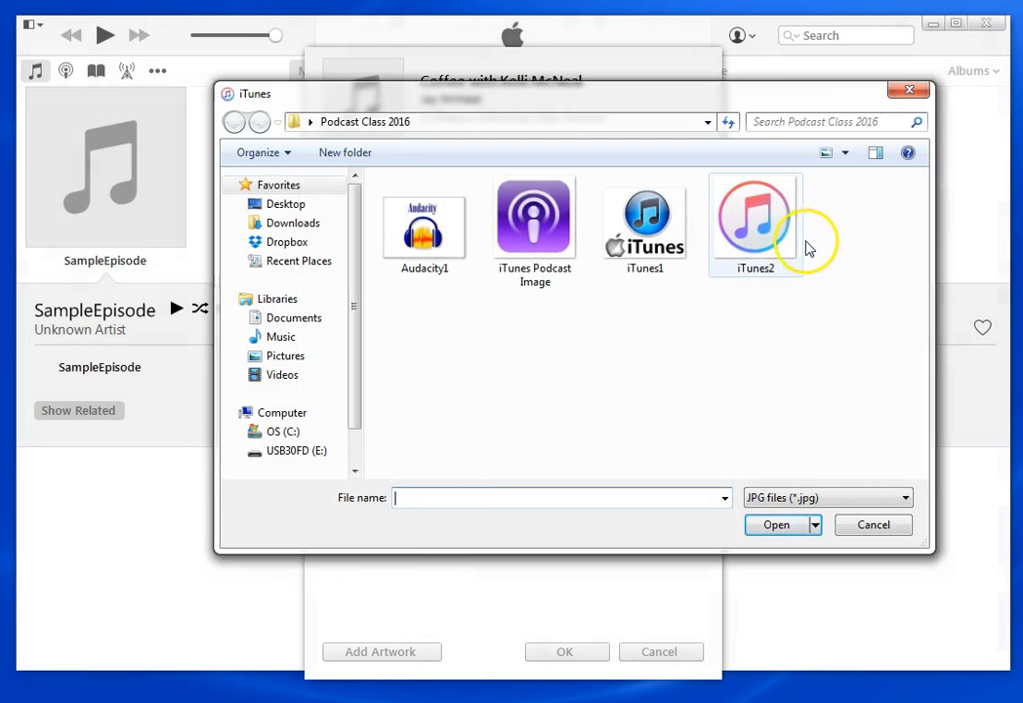
pyautogui.doubleClick(756, 229)
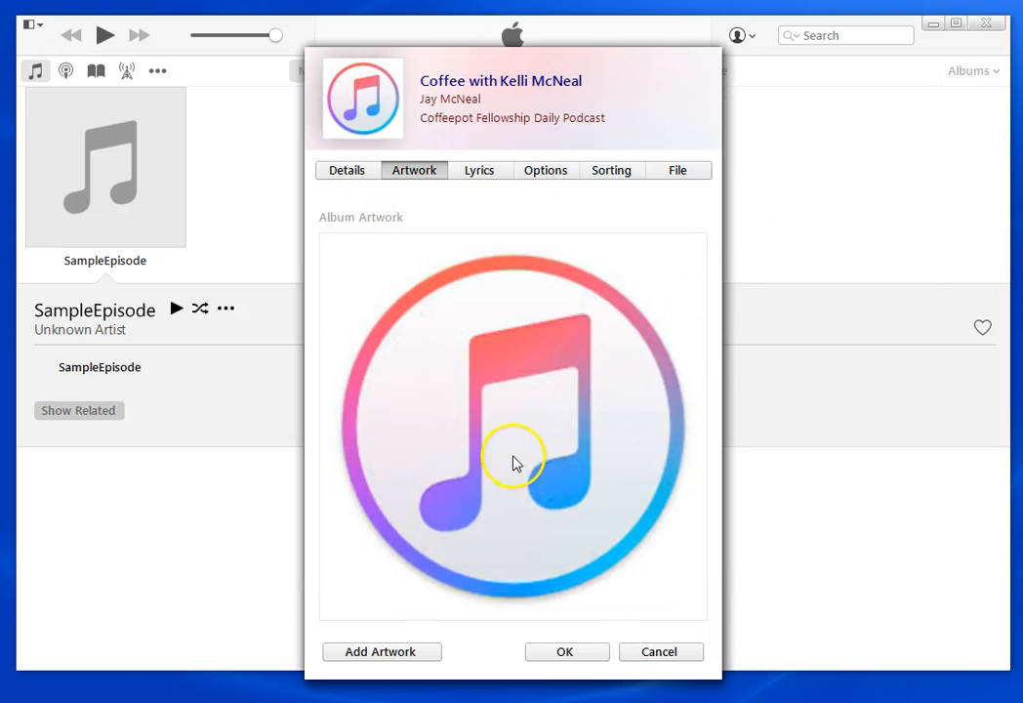
pyautogui.click(484, 174)
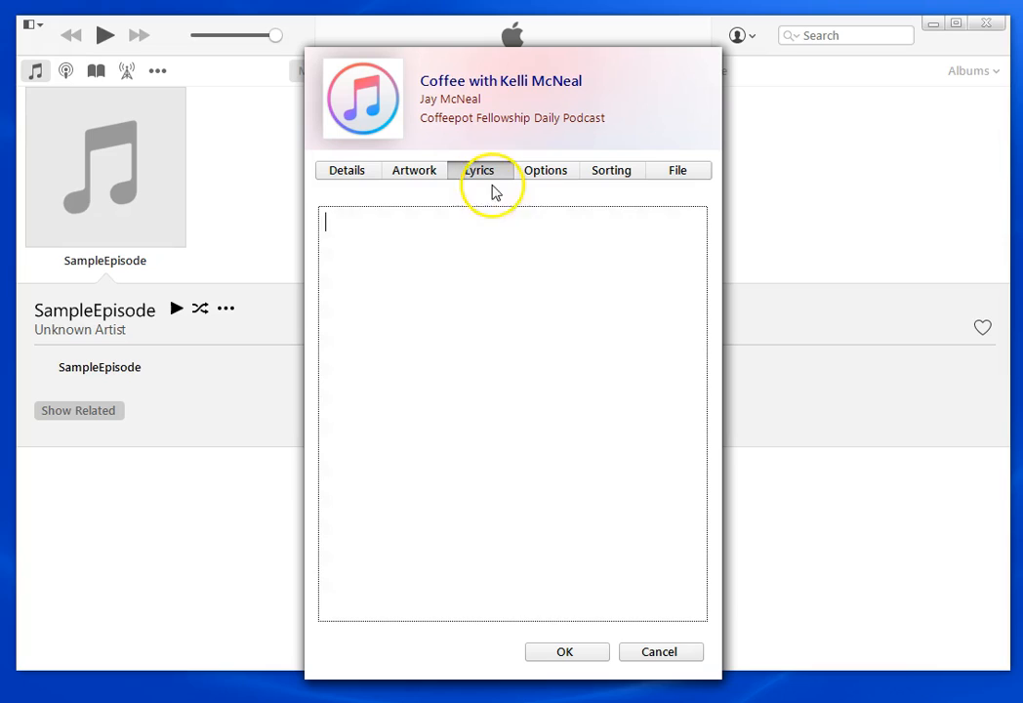
pyautogui.click(429, 307)
pyautogui.write('htt')
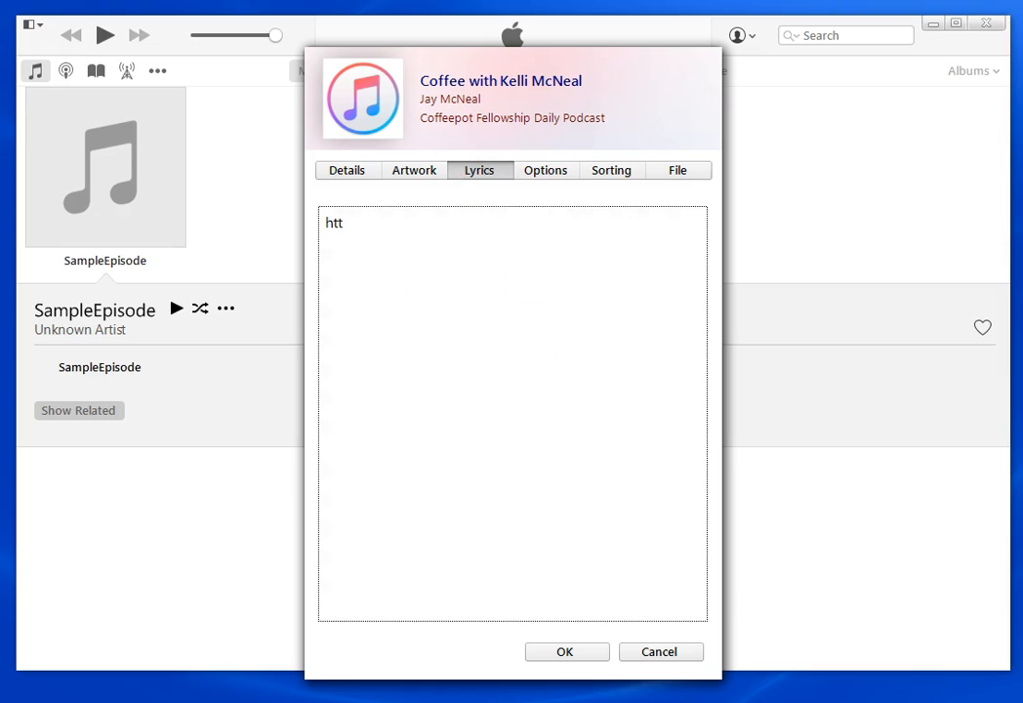
pyautogui.write('p://coffeepotf')
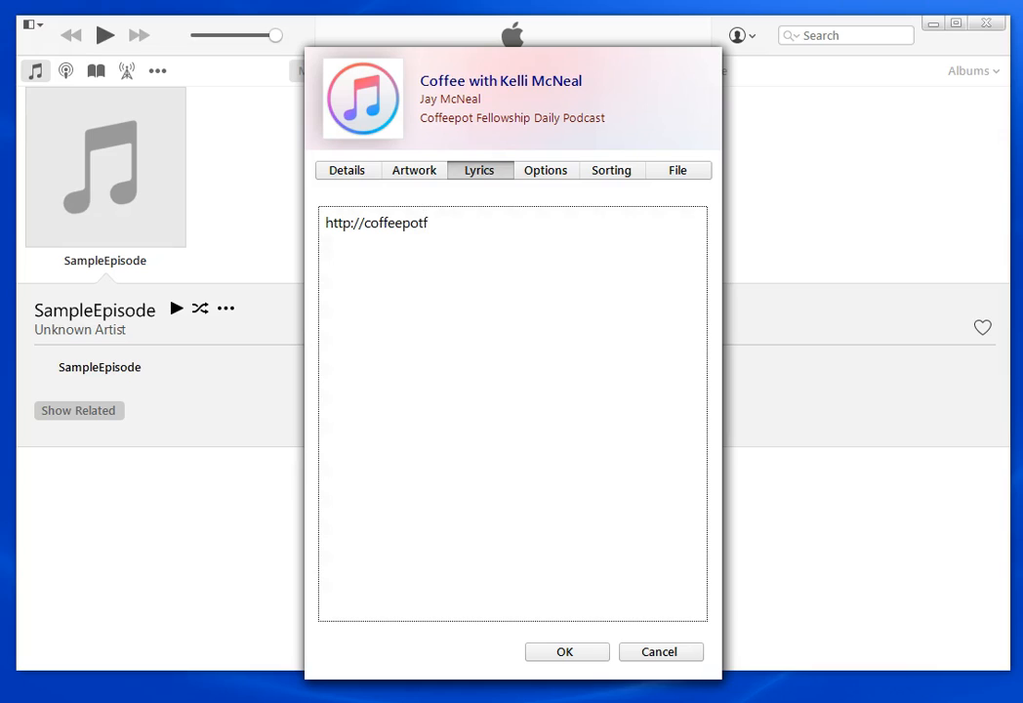
pyautogui.write('ellowship.com')
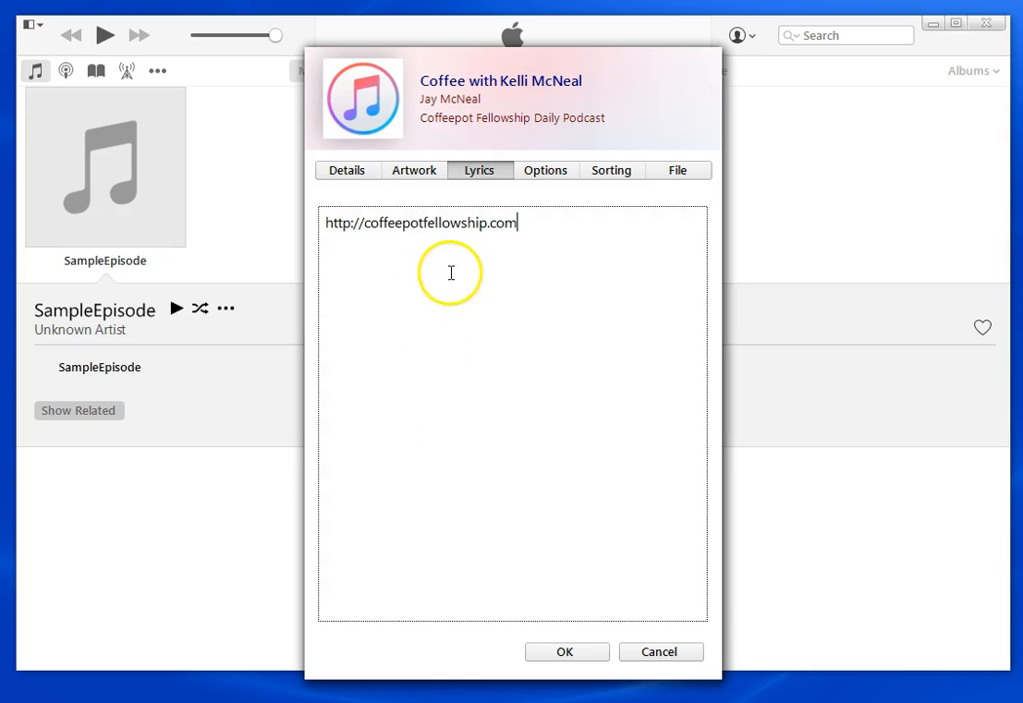
pyautogui.click(550, 173)
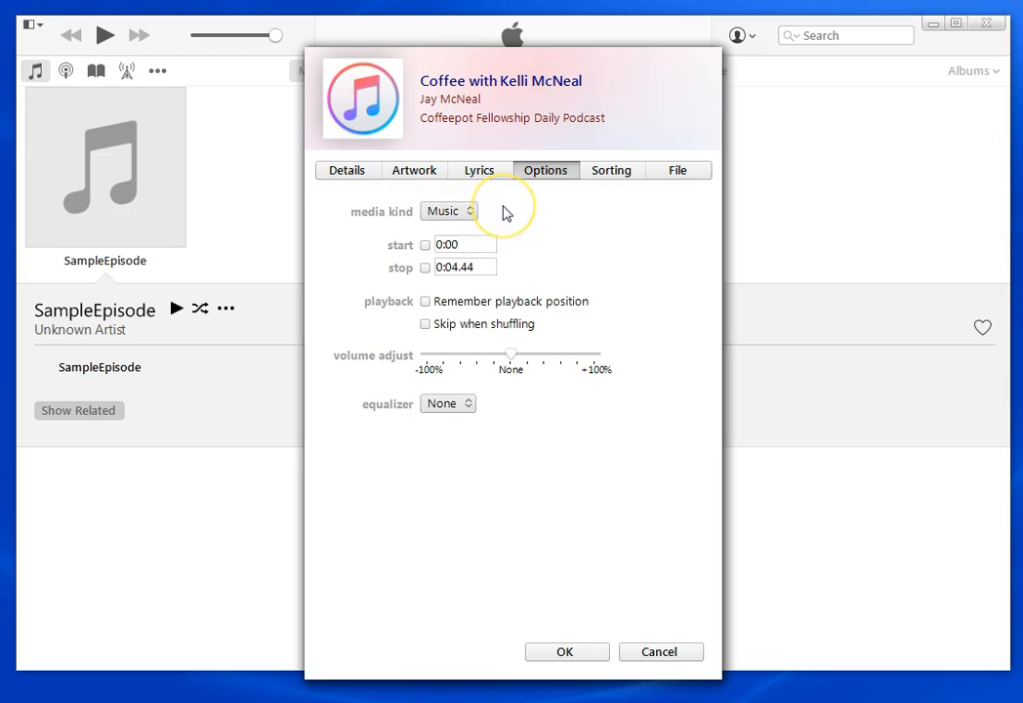
# Raise the episode's volume adjustment from None toward +100%
pyautogui.moveTo(510, 355); pyautogui.dragTo(564, 358)
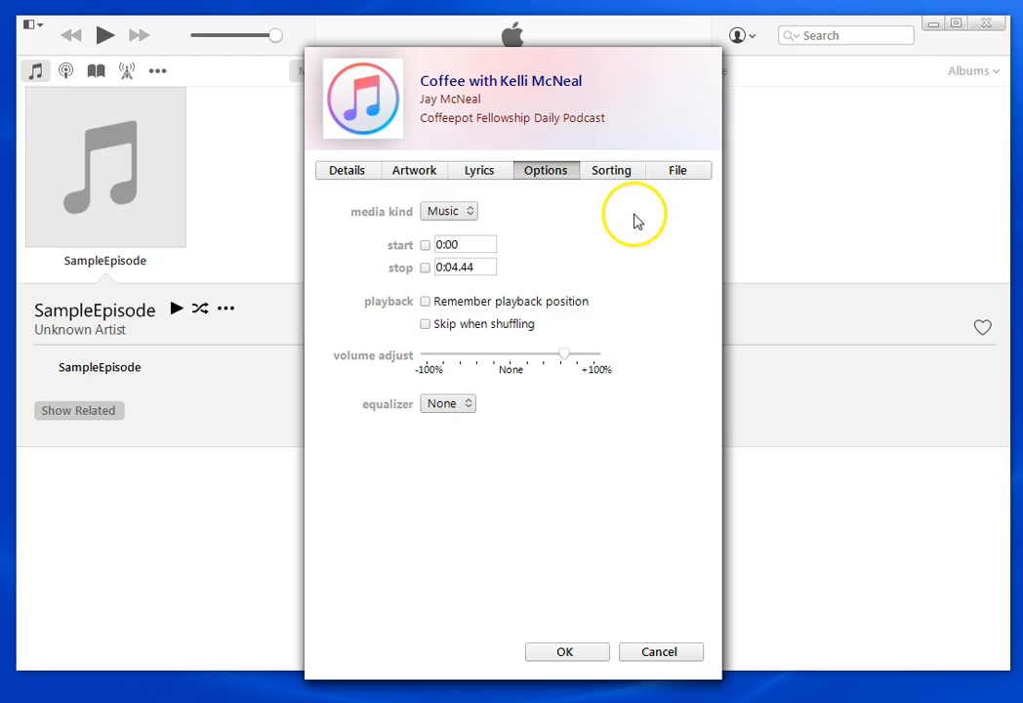
pyautogui.click(621, 173)
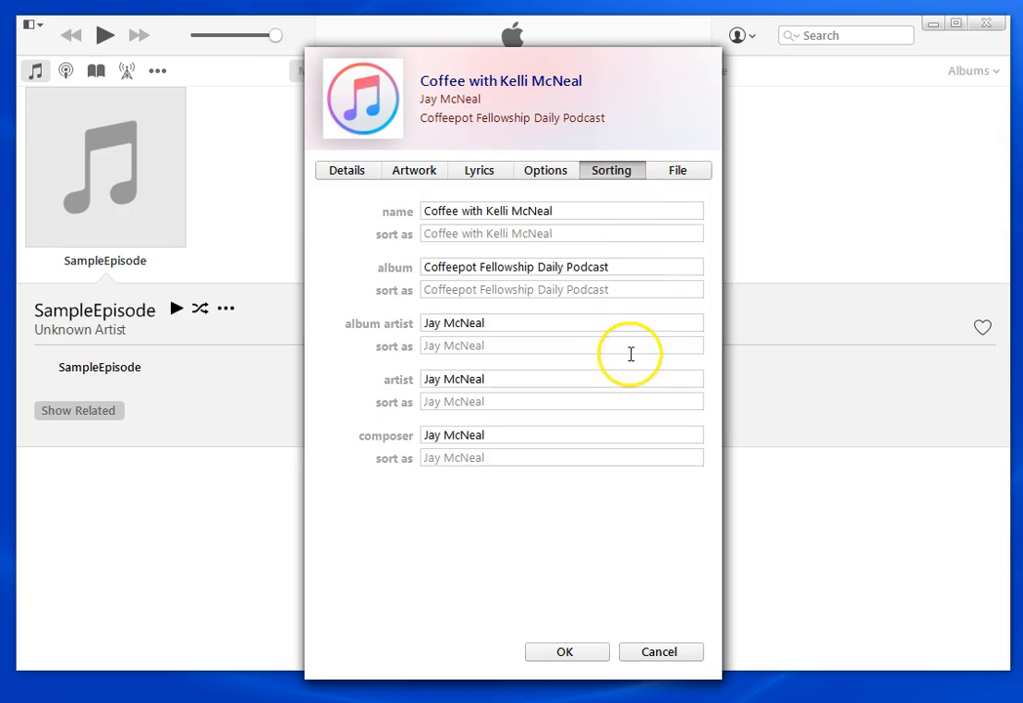
# Review the file details and confirm the Get Info changes with OK
pyautogui.click(688, 178)
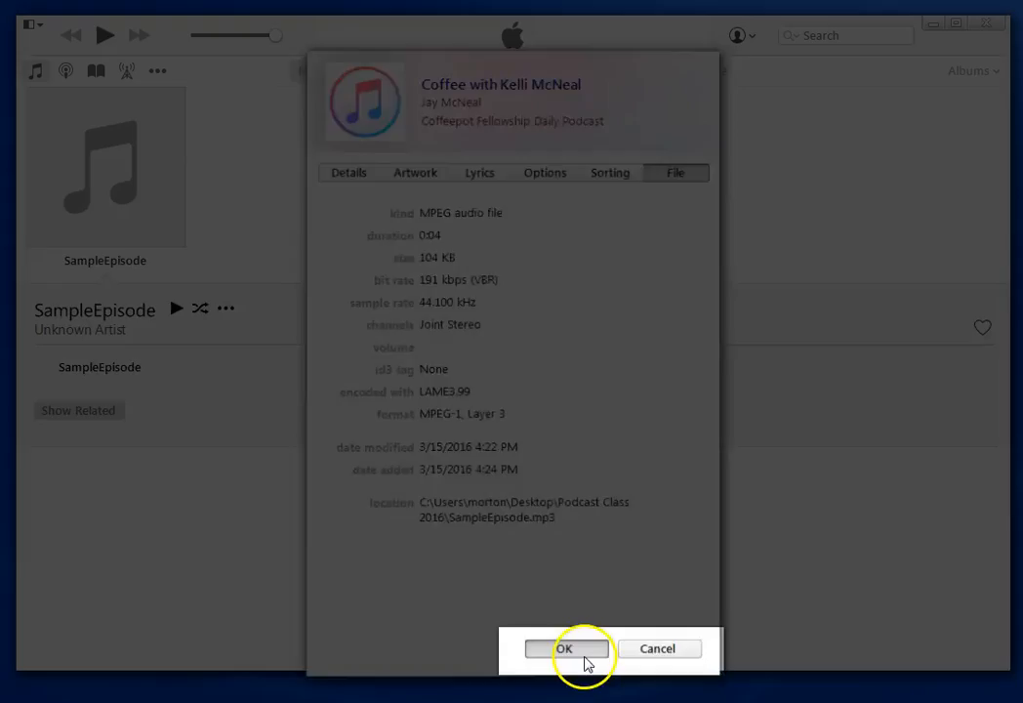
pyautogui.click(574, 656)
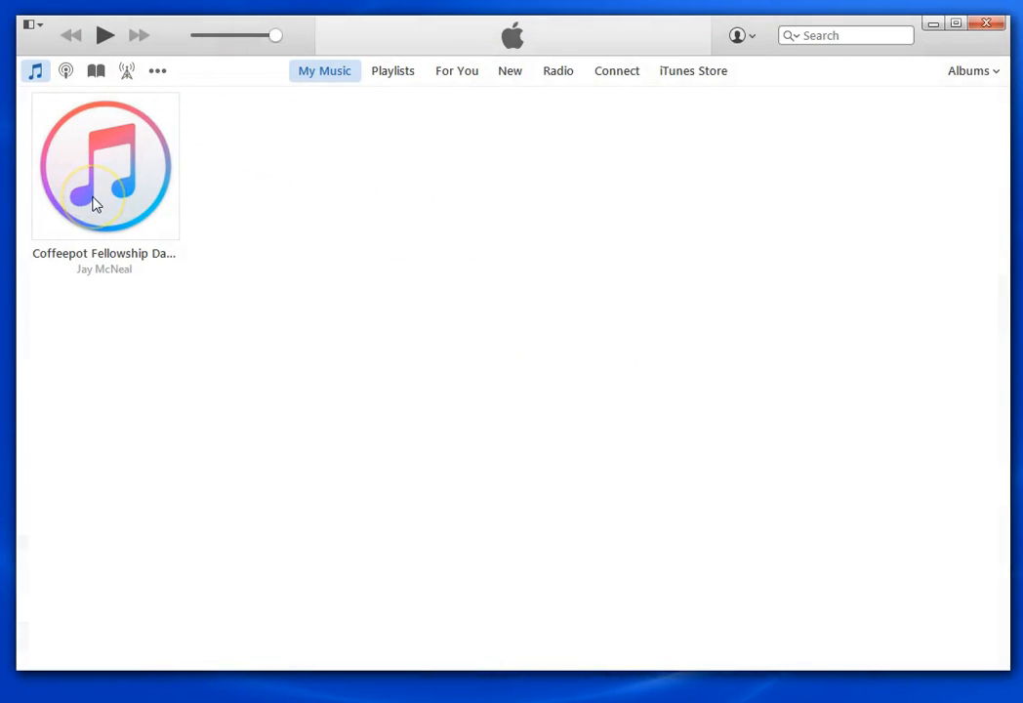
# Move the iTunes window right and reposition the SampleEpisode file icon on the desktop
pyautogui.click(101, 180)
pyautogui.moveTo(102, 179); pyautogui.dragTo(790, 151)
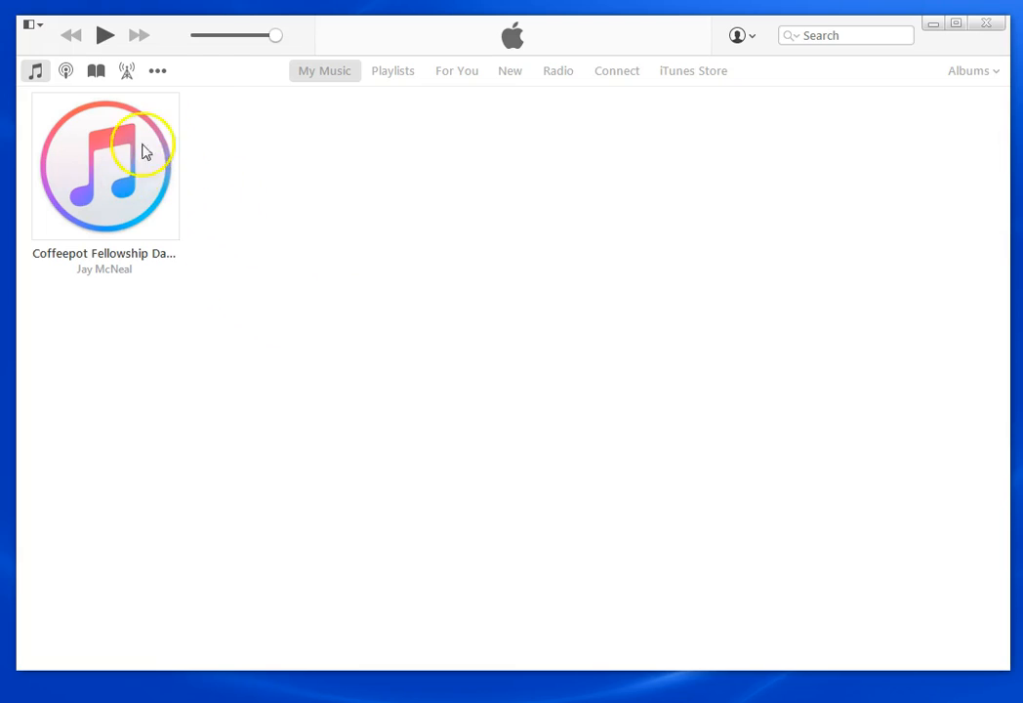
pyautogui.moveTo(402, 49); pyautogui.dragTo(602, 48)
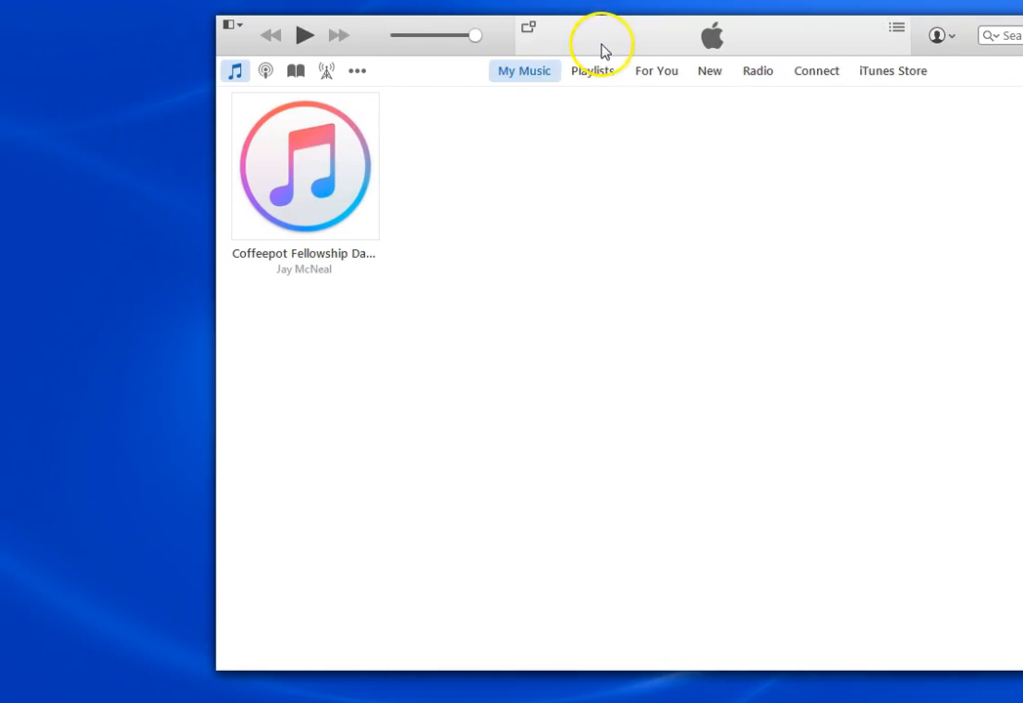
pyautogui.moveTo(2, 156); pyautogui.dragTo(92, 169)
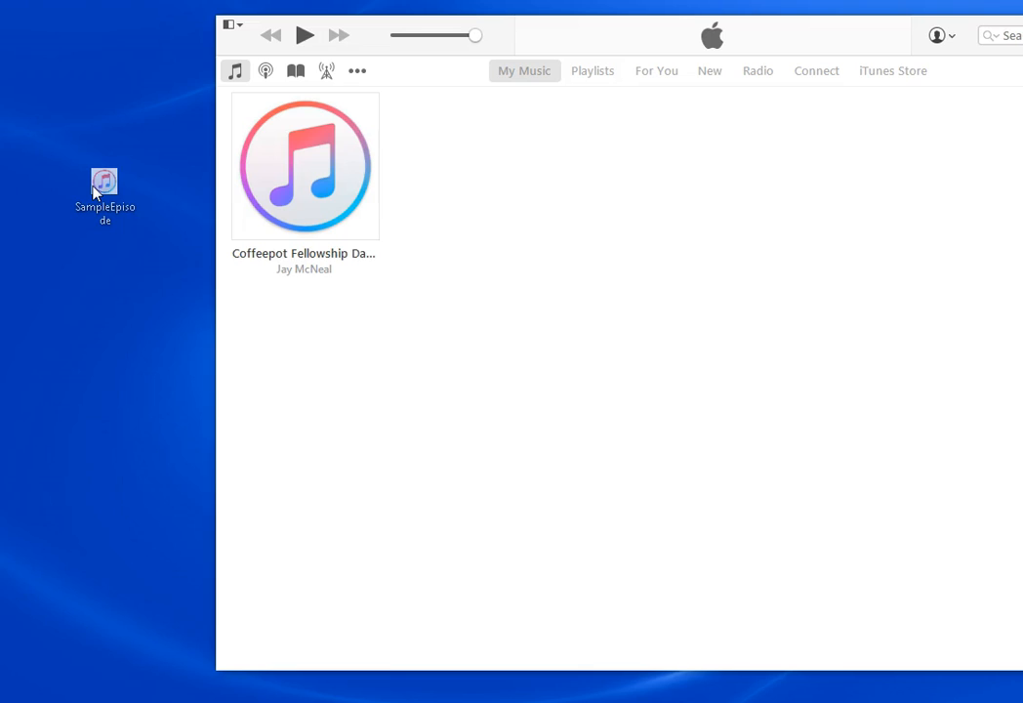
pyautogui.moveTo(93, 190); pyautogui.dragTo(96, 192)
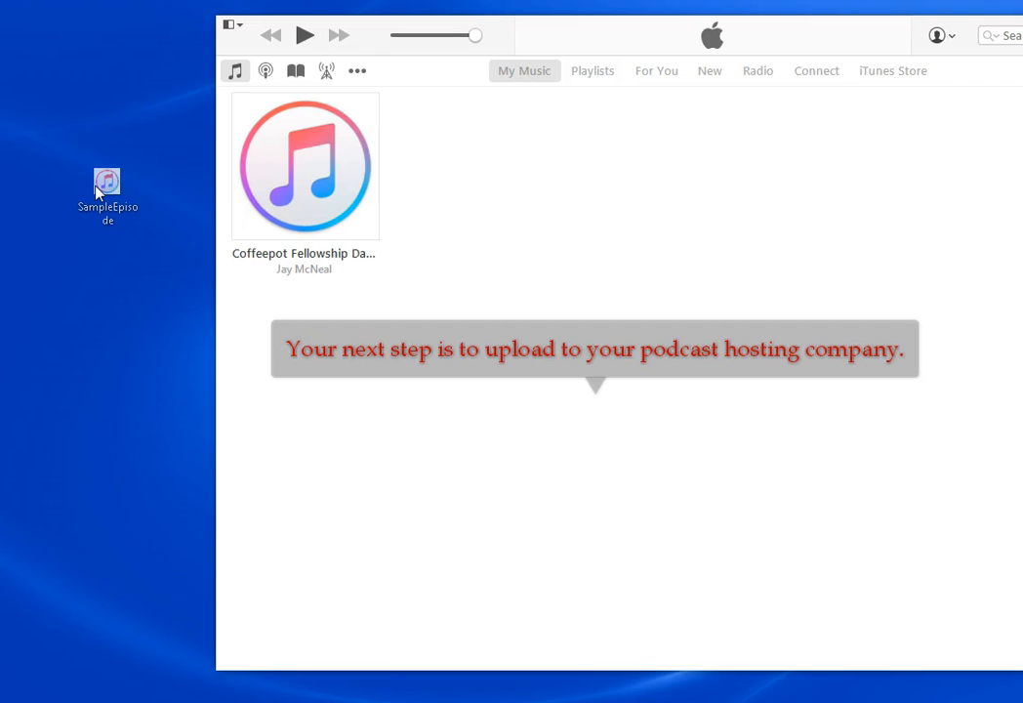
pyautogui.moveTo(95, 185); pyautogui.dragTo(0, 176)
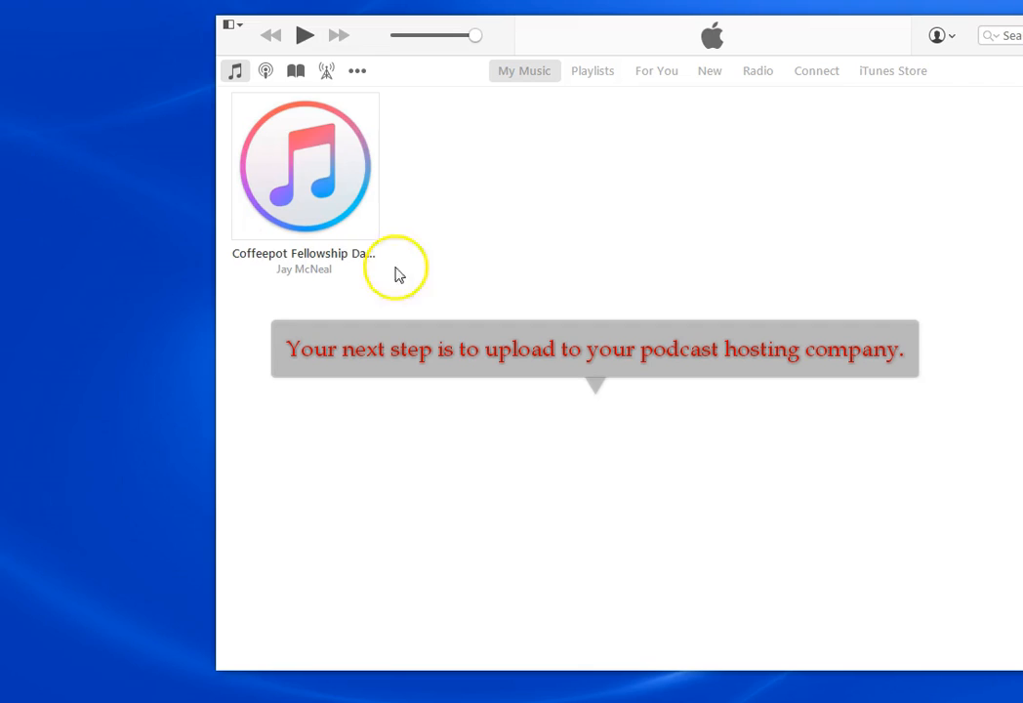
pyautogui.click(549, 135)
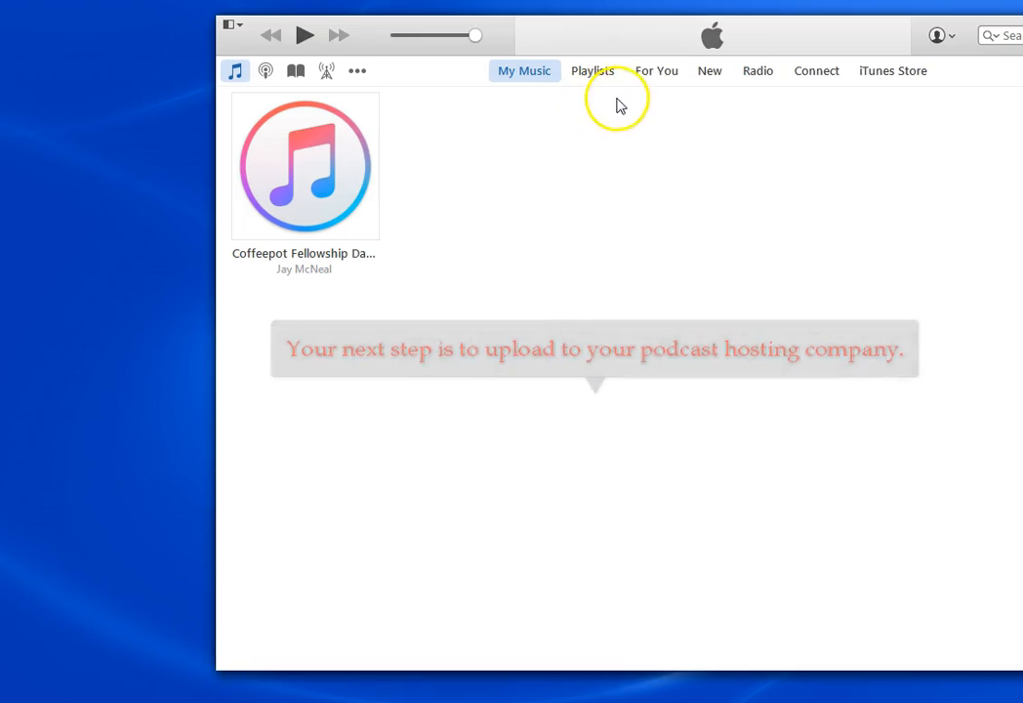
# Open the iTunes Store and switch its category from Music to Podcasts
pyautogui.click(887, 72)
pyautogui.moveTo(877, 41); pyautogui.dragTo(670, 58)
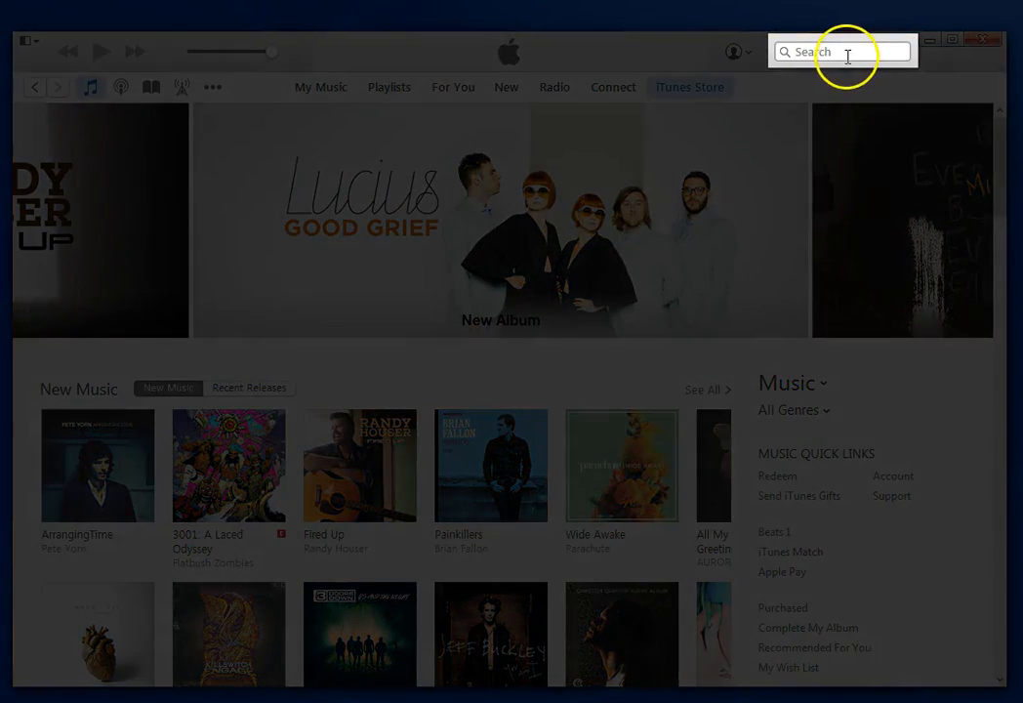
pyautogui.click(845, 53)
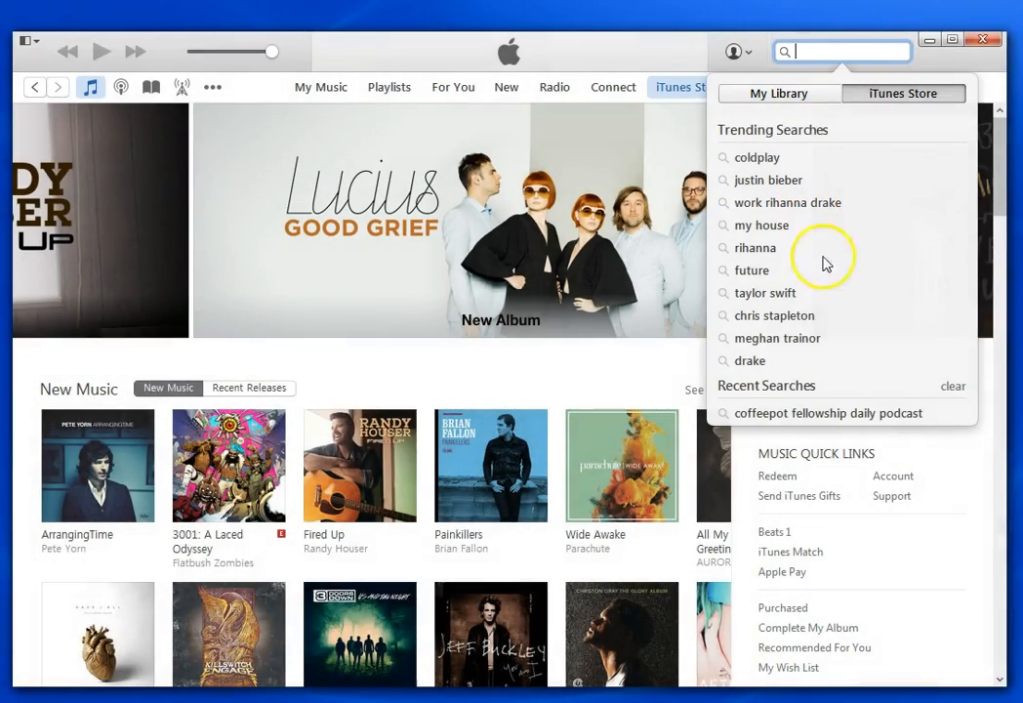
pyautogui.click(609, 362)
pyautogui.click(825, 386)
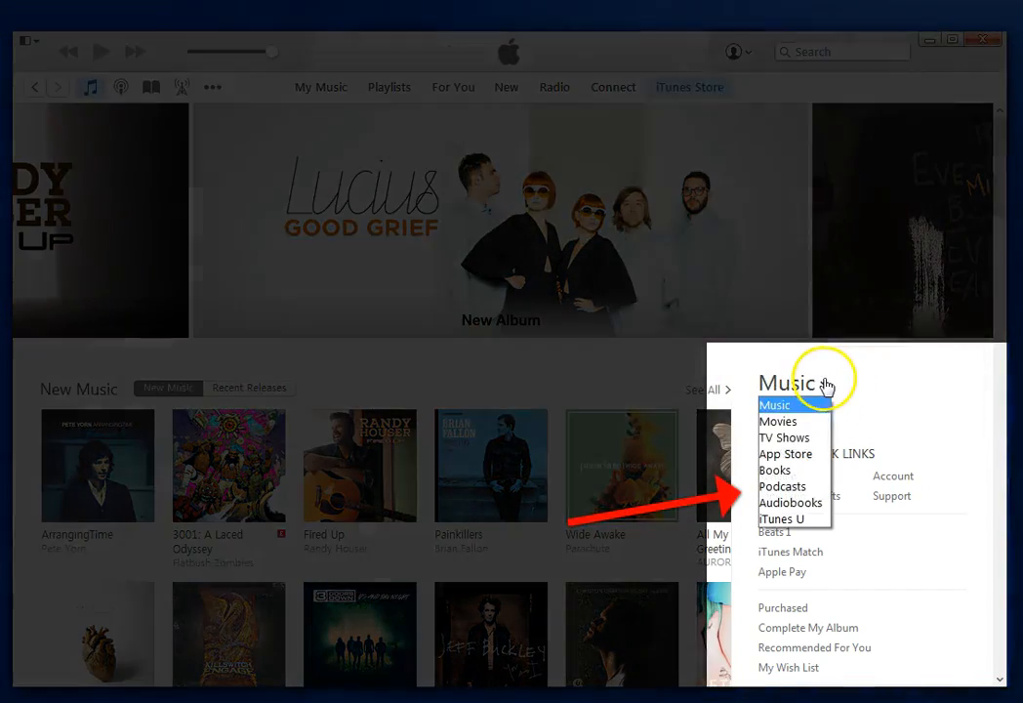
pyautogui.click(797, 488)
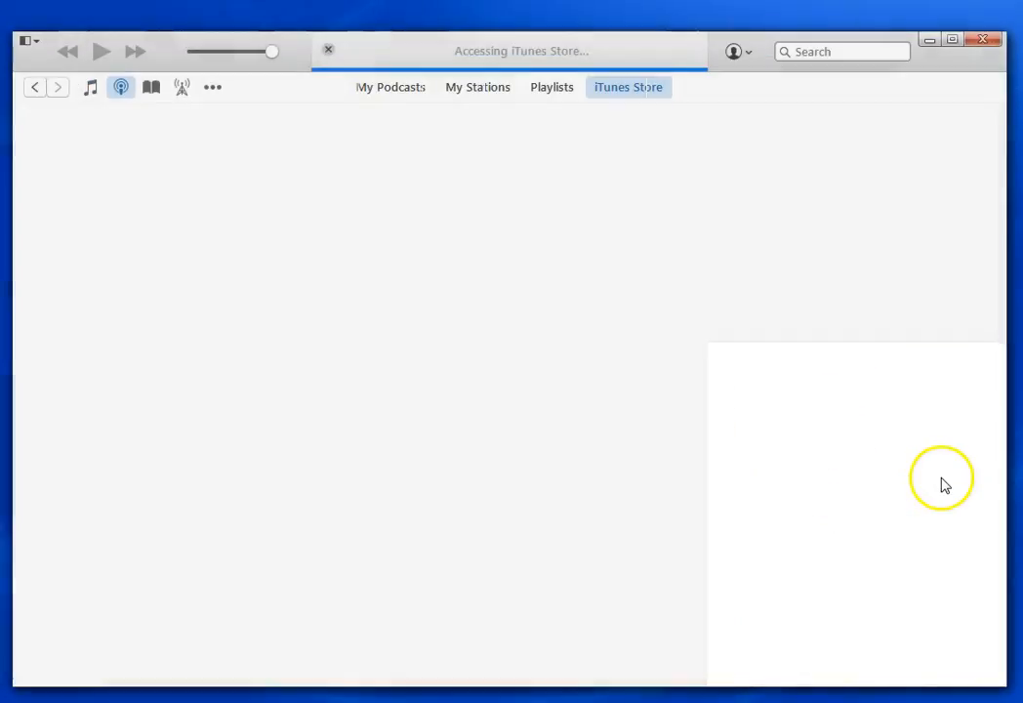